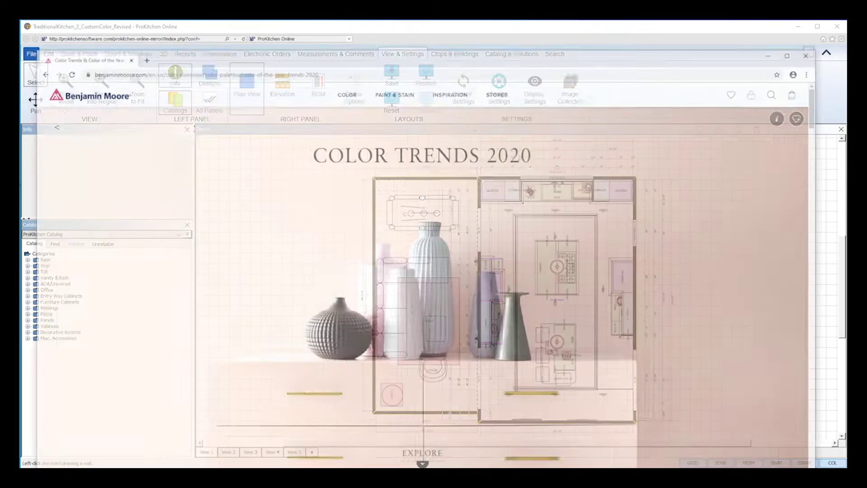
Scroll to the Color Trends 2020 swatches, narrow the browser, and bring ProKitchen forward.
{"action": "scroll", "coordinate": [460, 332], "scroll_direction": "down", "scroll_amount": 8}
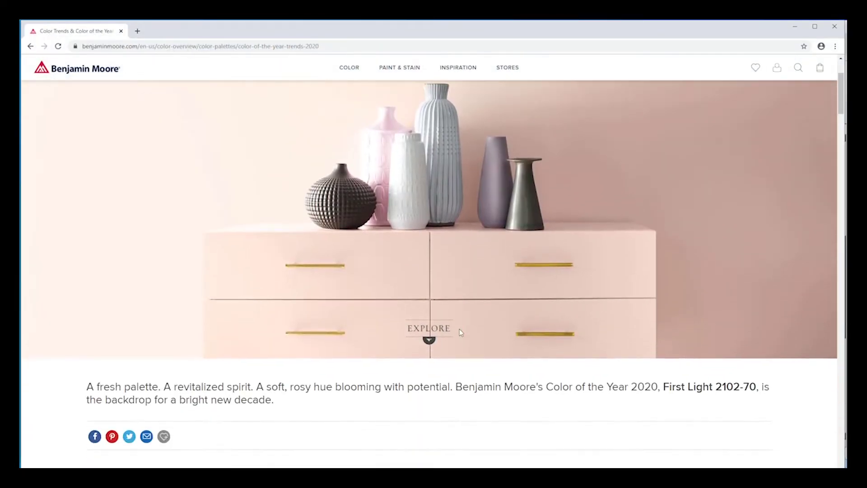
{"action": "scroll", "coordinate": [460, 333], "scroll_direction": "down", "scroll_amount": 3}
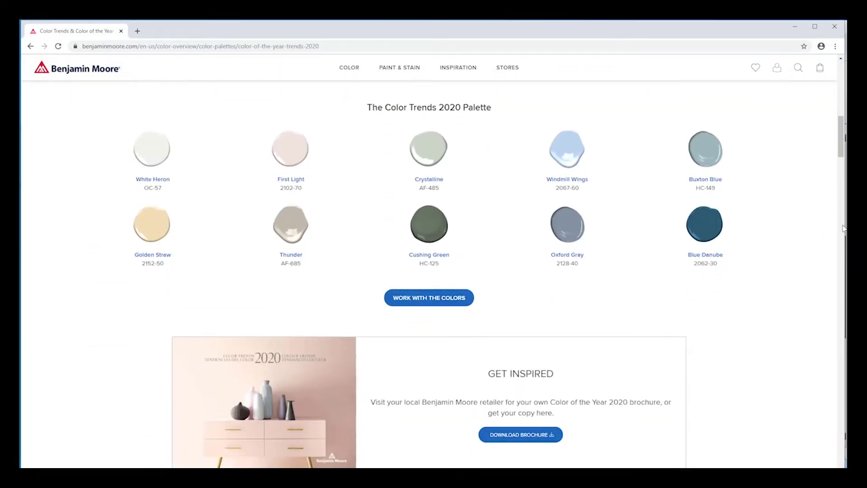
{"action": "left_click_drag", "start_coordinate": [846, 238], "coordinate": [208, 290]}
{"action": "left_click", "coordinate": [694, 93]}
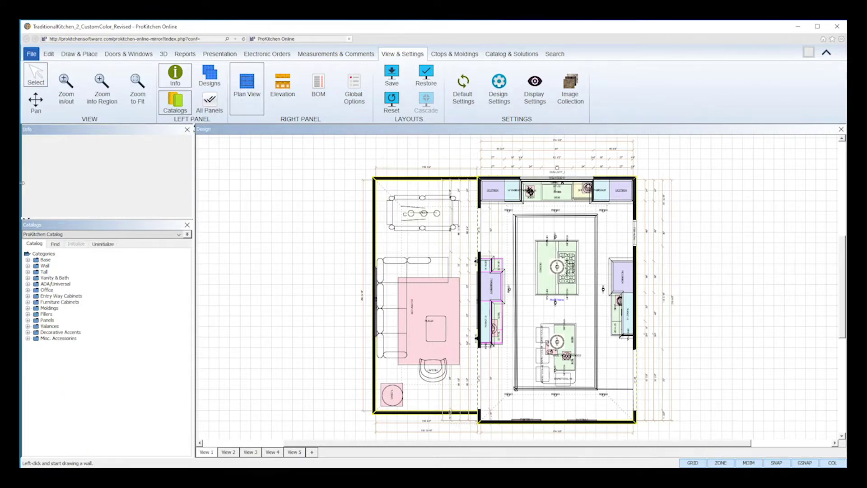
Narrow ProKitchen beside the palette and save a sampled colour named Cushing Green in Colors.
{"action": "left_click_drag", "start_coordinate": [21, 190], "coordinate": [239, 193]}
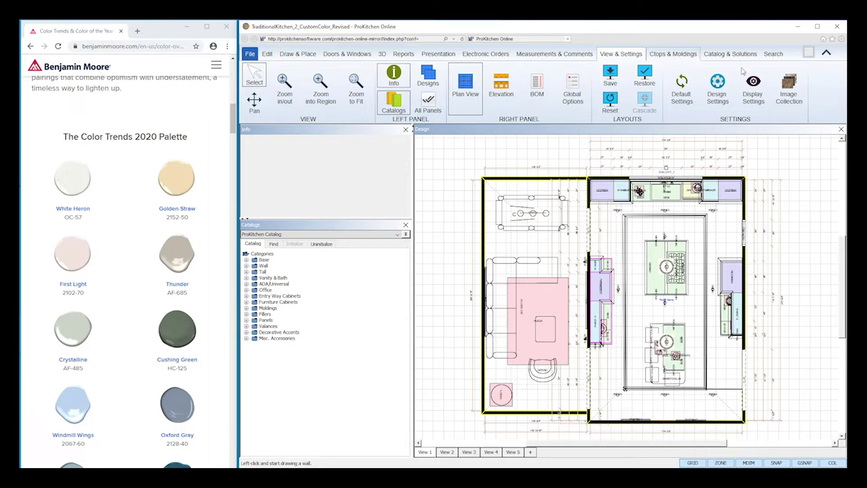
{"action": "left_click", "coordinate": [786, 91]}
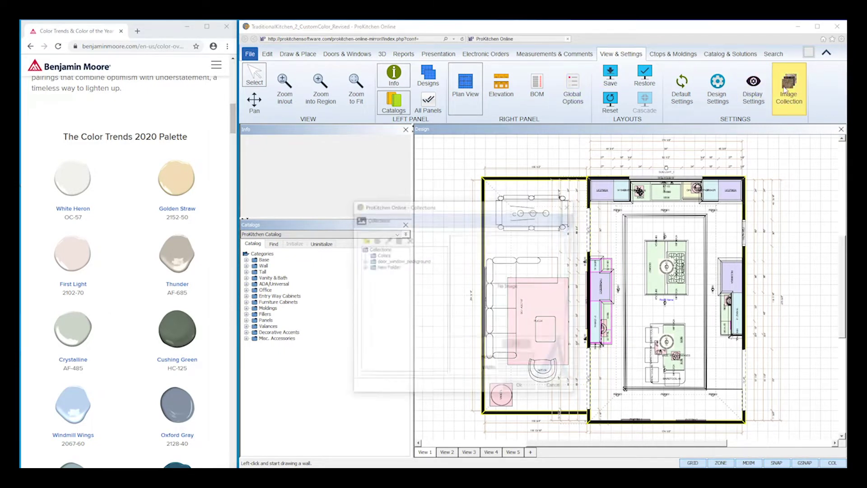
{"action": "left_click", "coordinate": [376, 255]}
{"action": "left_click", "coordinate": [386, 240]}
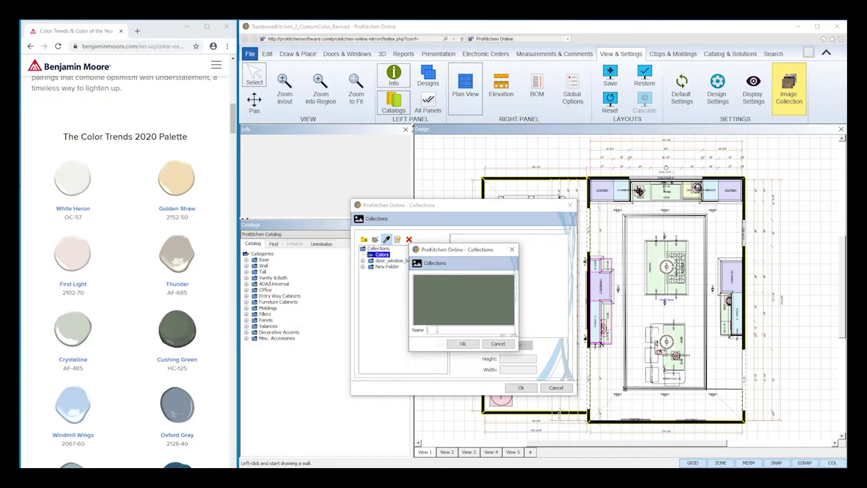
{"action": "type", "text": "Cushing Green"}
{"action": "left_click", "coordinate": [458, 344]}
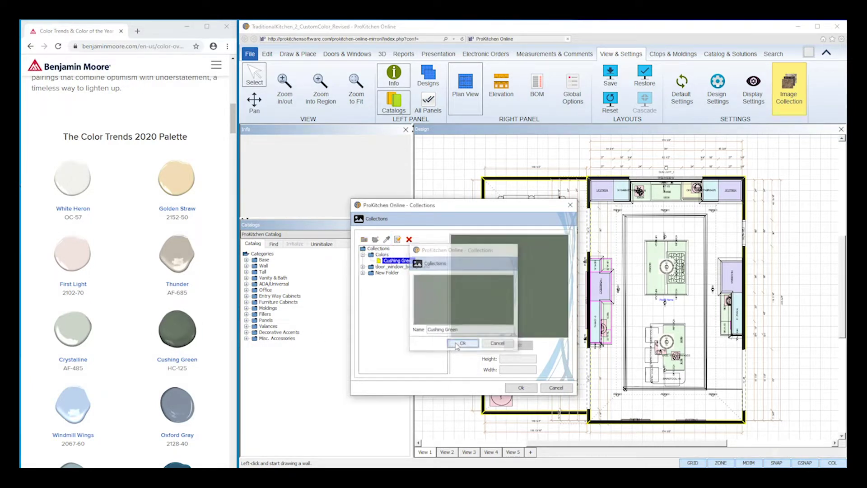
{"action": "left_click", "coordinate": [521, 388]}
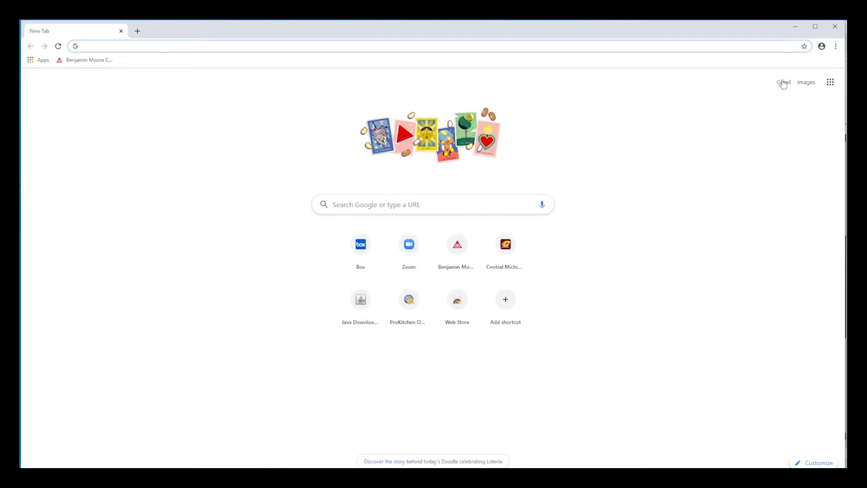
Reopen the Benjamin Moore bookmark, scroll to the 2020 palette, and narrow the browser.
{"action": "left_click", "coordinate": [835, 46]}
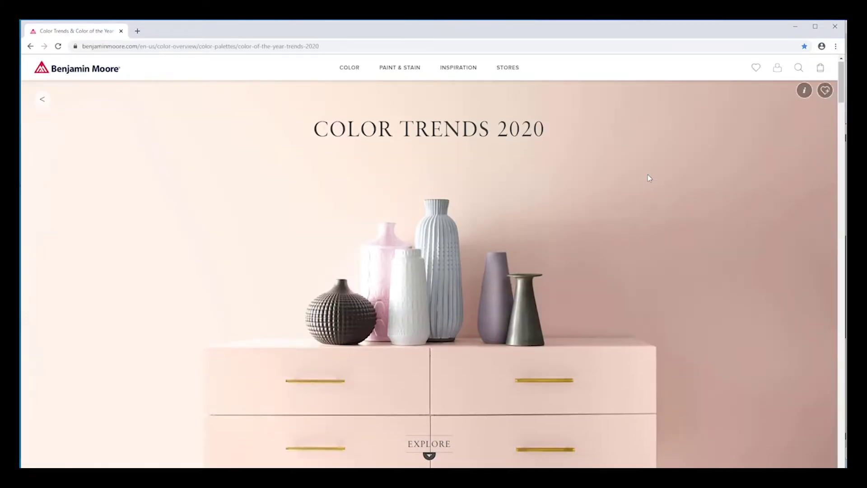
{"action": "scroll", "coordinate": [647, 176], "scroll_direction": "down", "scroll_amount": 10}
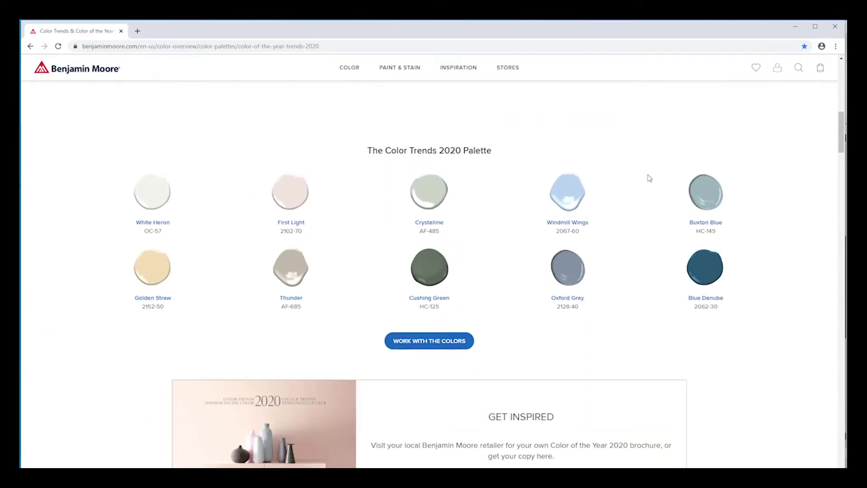
{"action": "scroll", "coordinate": [648, 178], "scroll_direction": "down", "scroll_amount": 1}
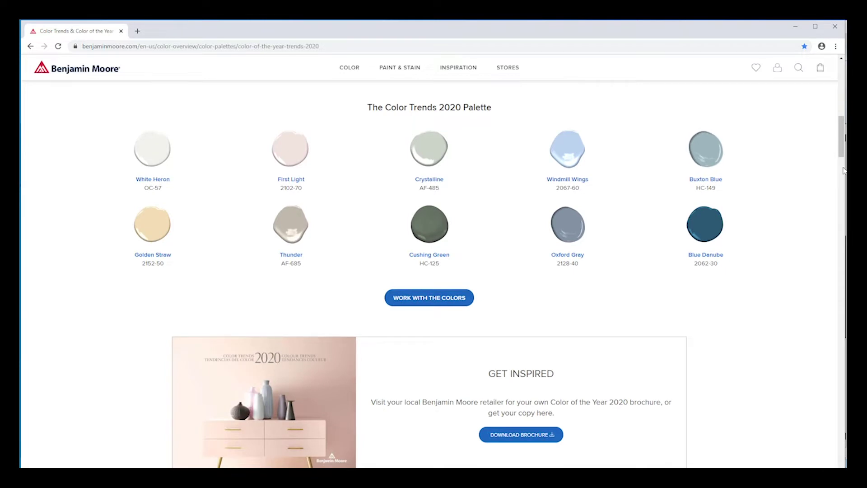
{"action": "left_click_drag", "start_coordinate": [843, 171], "coordinate": [228, 221]}
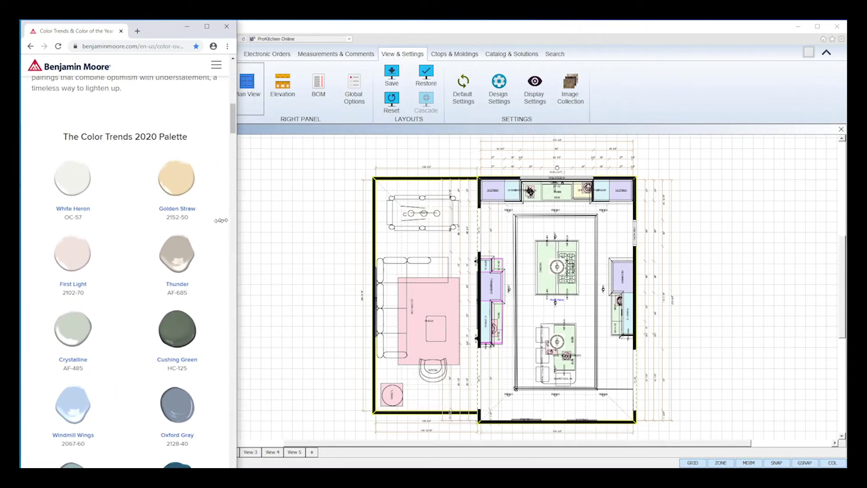
Place the ProKitchen window right of the browser and open the Collections dialog.
{"action": "left_click", "coordinate": [673, 96]}
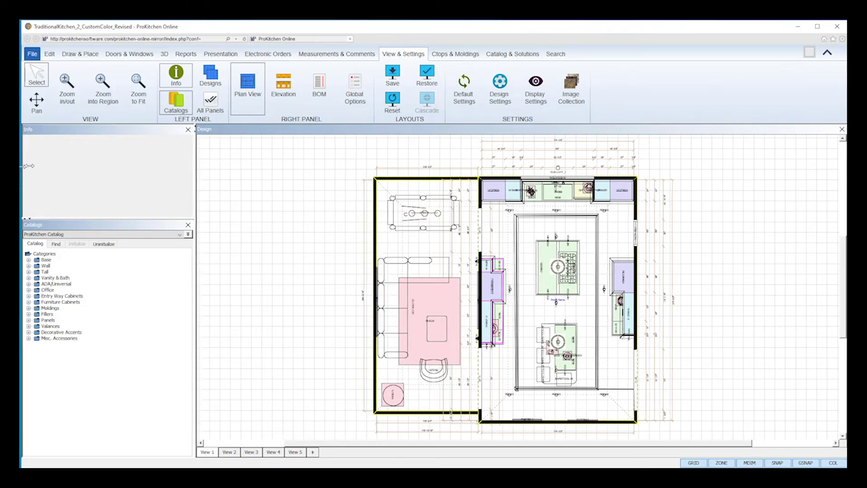
{"action": "left_click_drag", "start_coordinate": [28, 166], "coordinate": [239, 178]}
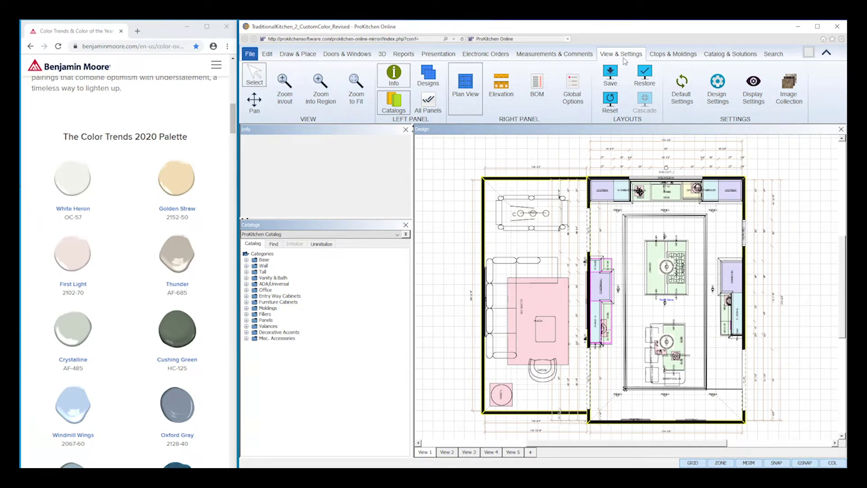
{"action": "left_click", "coordinate": [795, 110]}
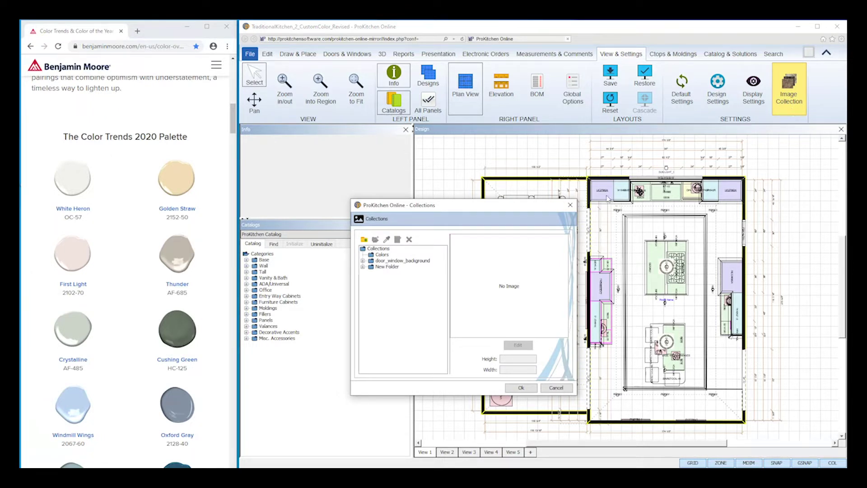
Start a new eyedropper colour in Colors and sample the Cushing Green swatch.
{"action": "left_click", "coordinate": [382, 255]}
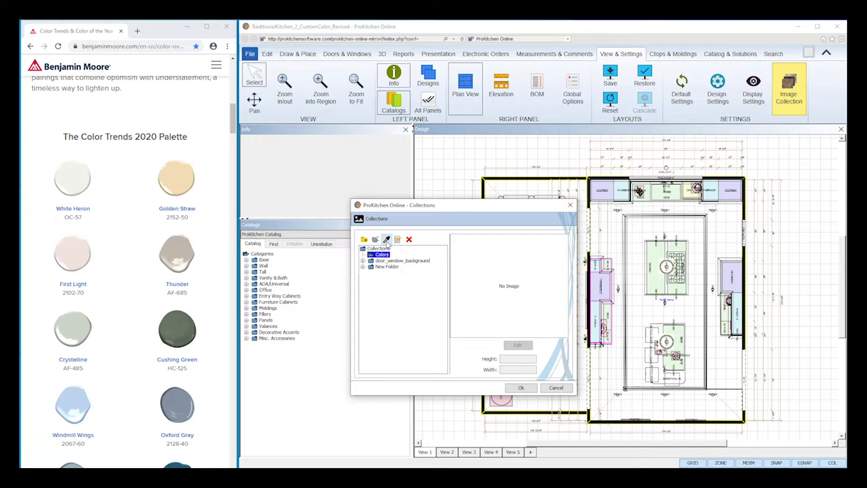
{"action": "left_click", "coordinate": [387, 240]}
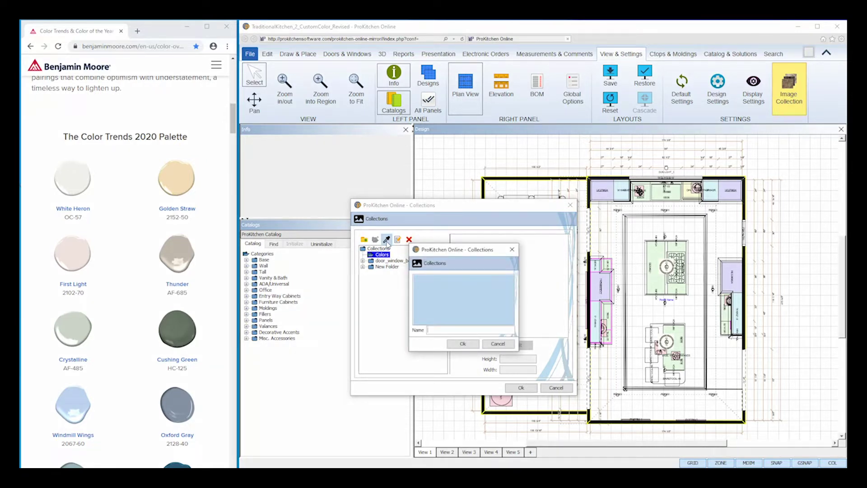
{"action": "left_click", "coordinate": [461, 292]}
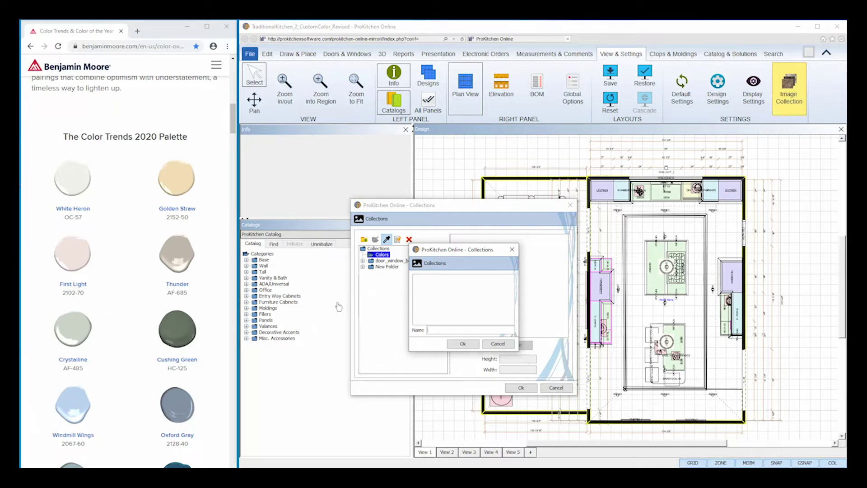
{"action": "left_click", "coordinate": [176, 333]}
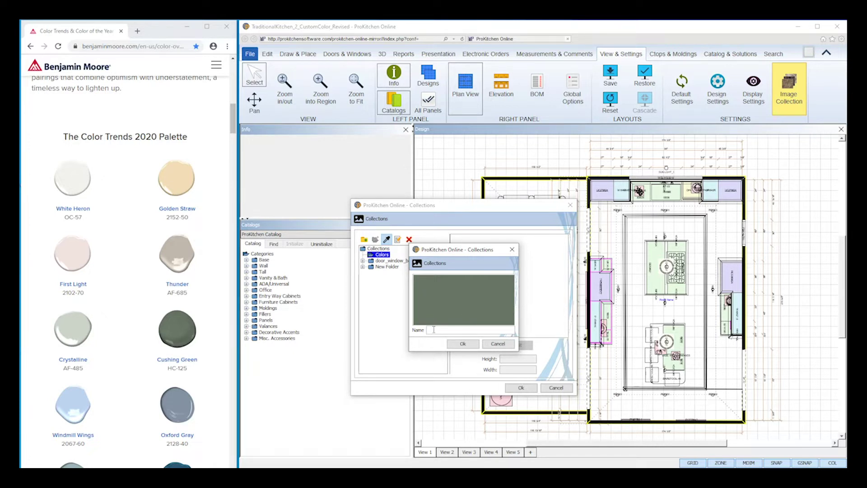
Name the sampled green Cushing Green and confirm it into the Colors collection.
{"action": "type", "text": "ing Green"}
{"action": "left_click", "coordinate": [473, 347]}
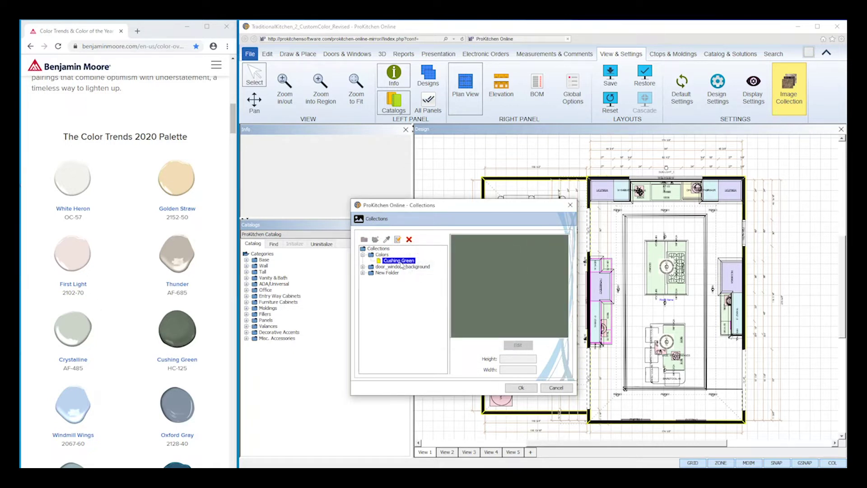
Add a subfolder under Colors and rename it Benjamin Moore.
{"action": "left_click", "coordinate": [373, 255]}
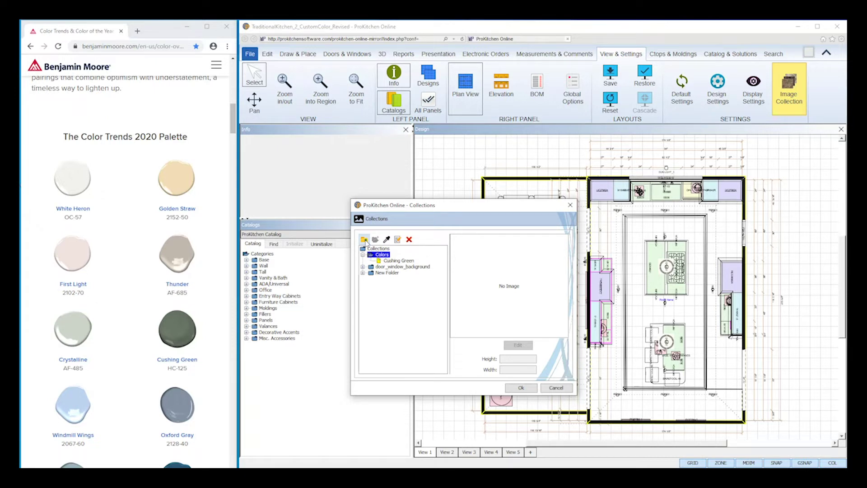
{"action": "left_click", "coordinate": [364, 240]}
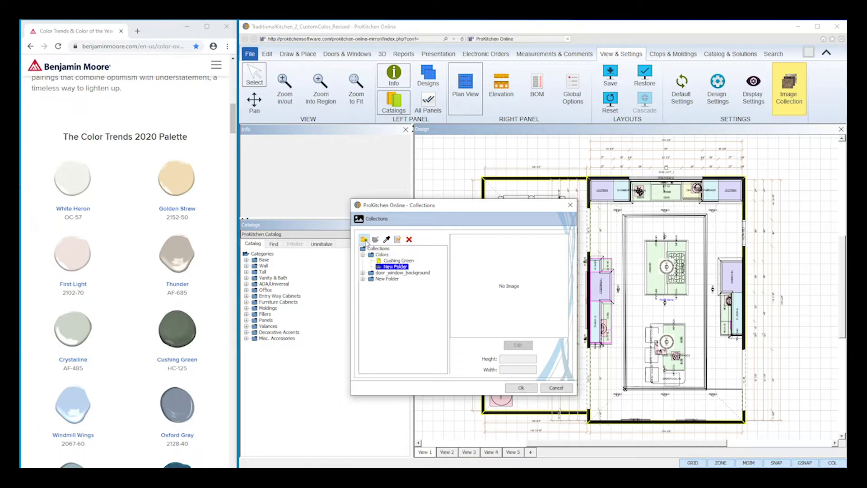
{"action": "left_click", "coordinate": [397, 267]}
{"action": "type", "text": "Benj"}
{"action": "type", "text": "amin Moore"}
{"action": "key", "text": "Return"}
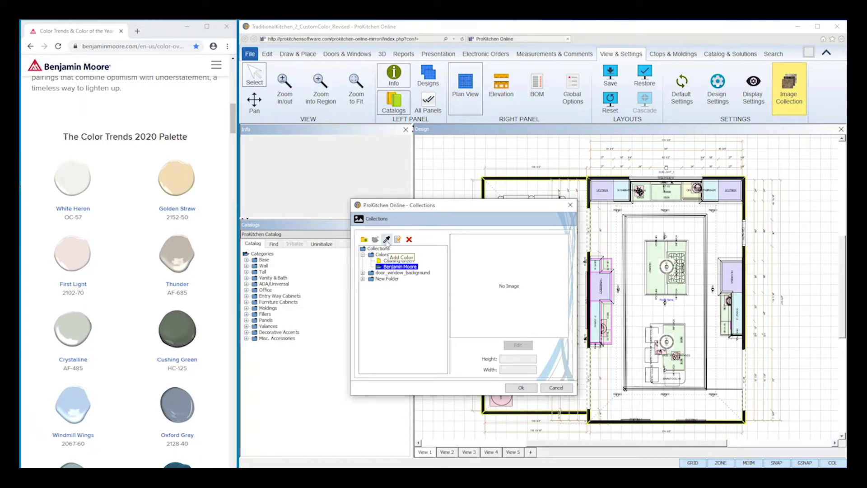
Sample the Thunder swatch into the Benjamin Moore folder, name it Thunder, and close Collections.
{"action": "left_click", "coordinate": [386, 240]}
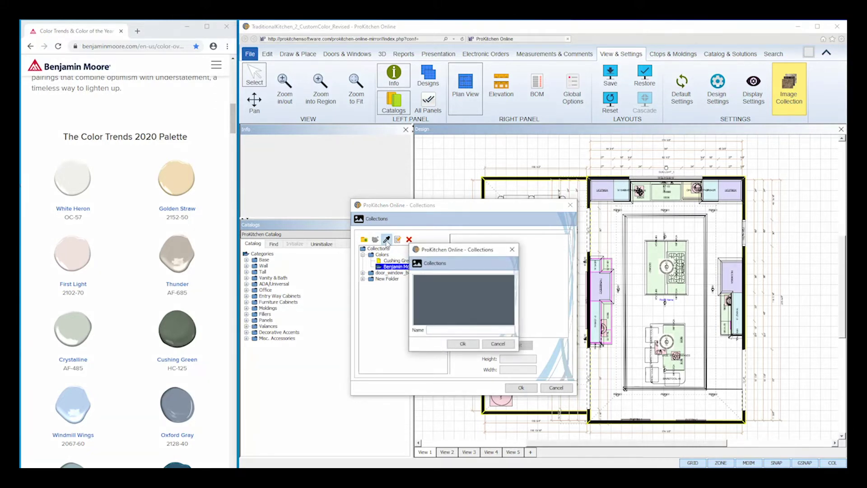
{"action": "left_click", "coordinate": [180, 255]}
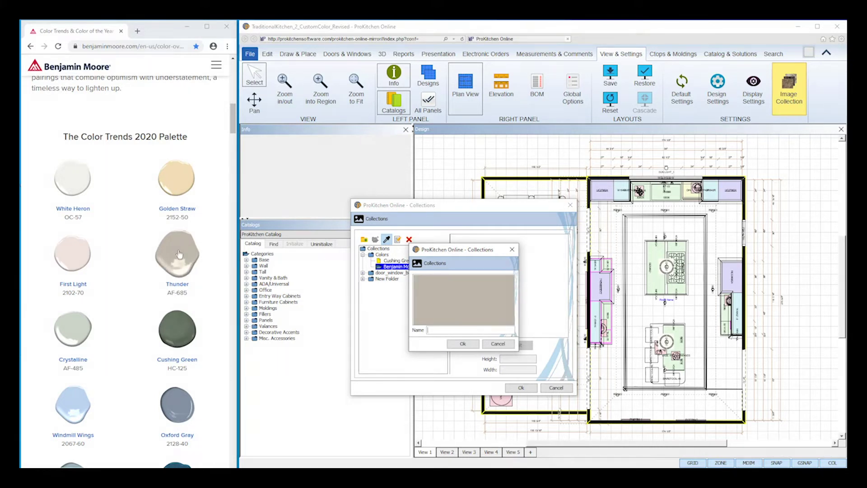
{"action": "left_click", "coordinate": [431, 328]}
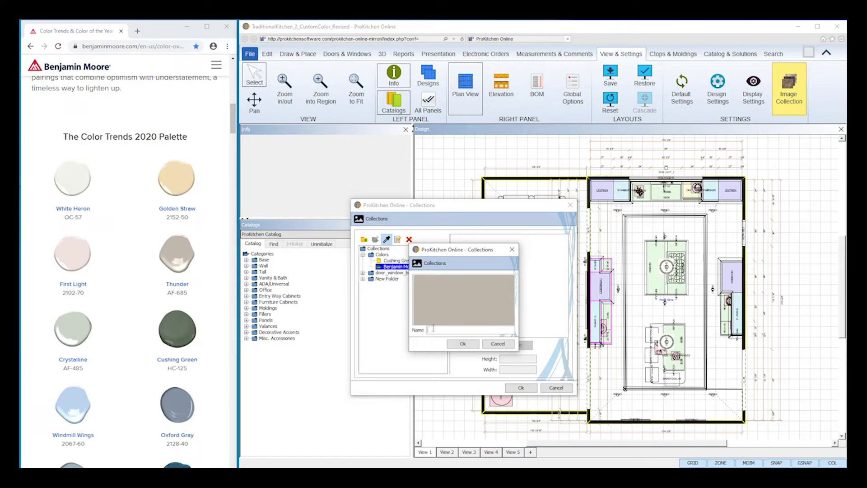
{"action": "type", "text": "Thunder"}
{"action": "left_click", "coordinate": [461, 344]}
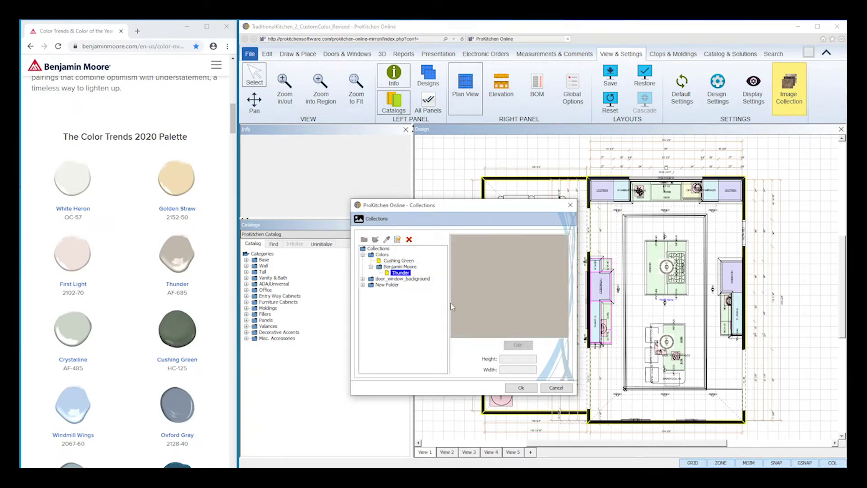
{"action": "left_click", "coordinate": [521, 388]}
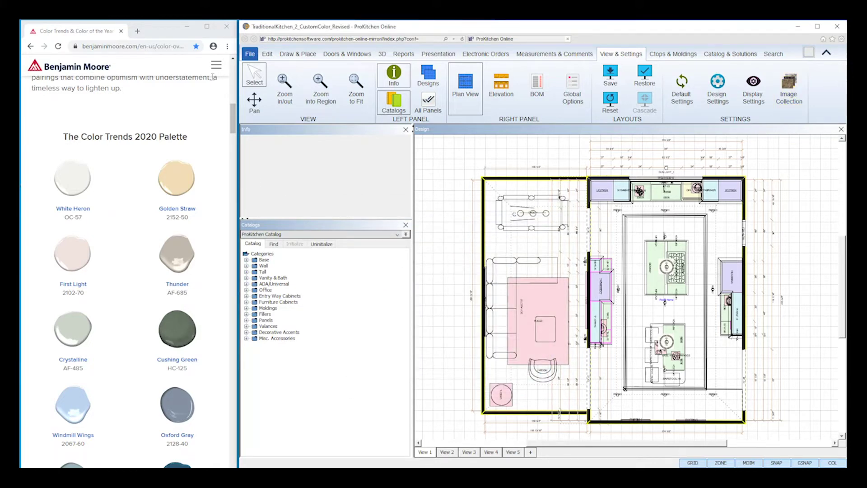
Minimize Chrome and stretch the ProKitchen window across the full screen.
{"action": "left_click", "coordinate": [187, 26]}
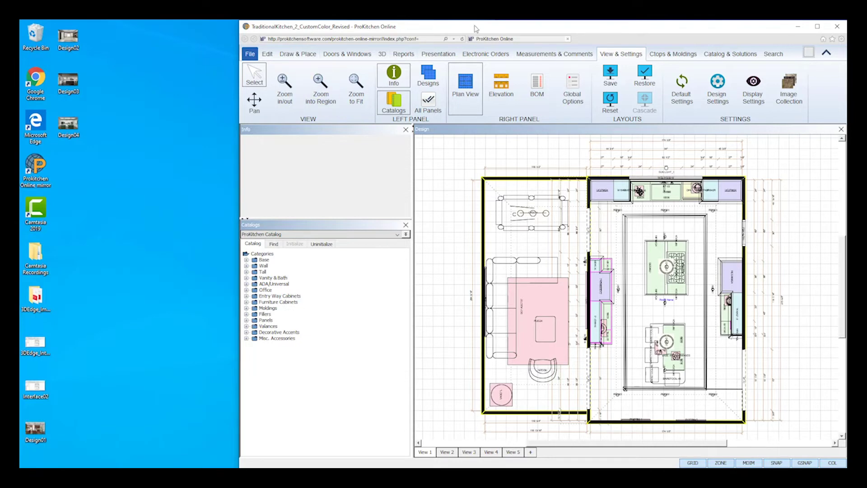
{"action": "left_click_drag", "start_coordinate": [239, 156], "coordinate": [21, 203]}
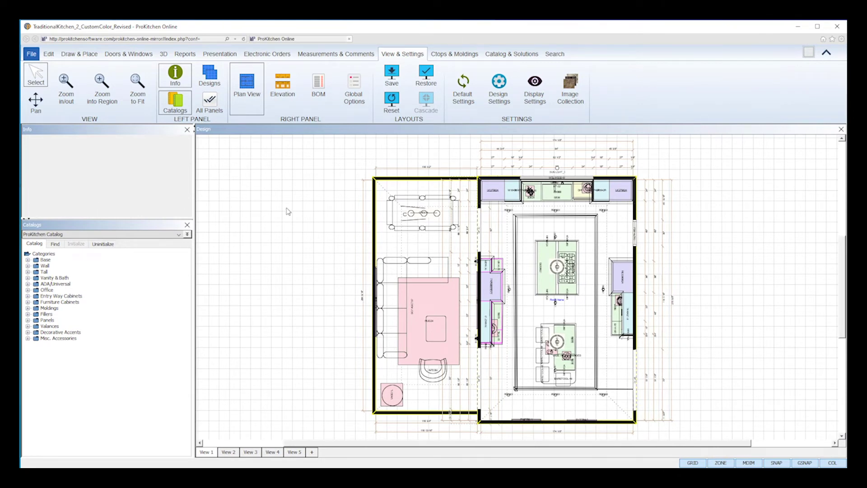
In Design Settings' Textures, begin selecting a new wallcovering texture.
{"action": "left_click", "coordinate": [510, 104]}
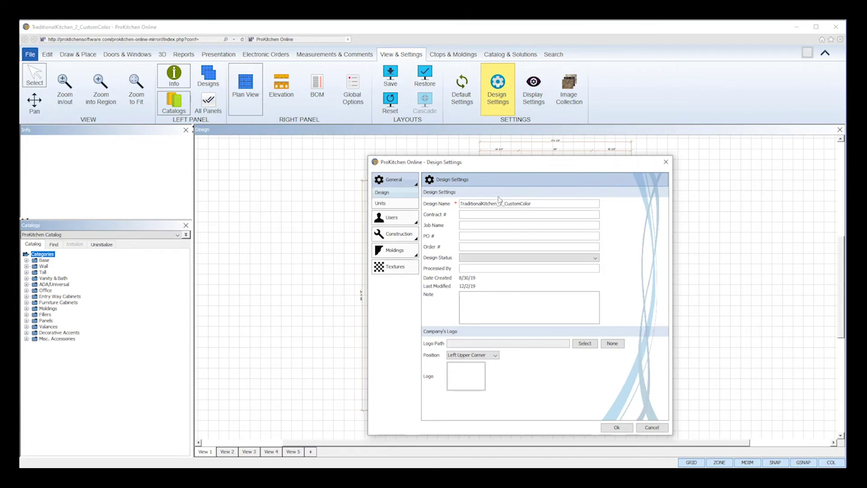
{"action": "left_click", "coordinate": [394, 267]}
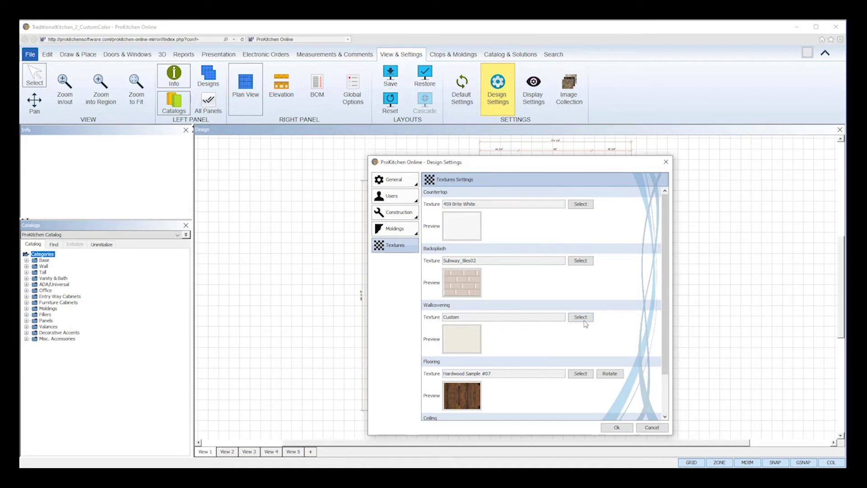
{"action": "left_click", "coordinate": [582, 318]}
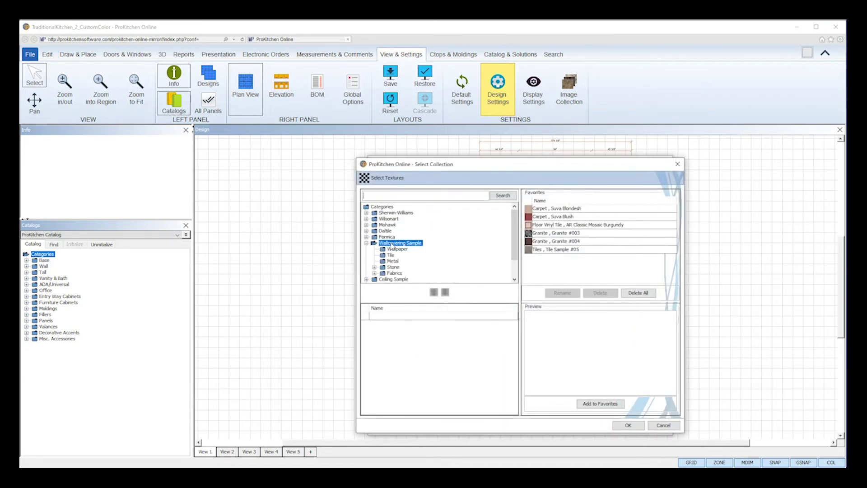
Choose Thunder from User Collections > Colors > Benjamin Moore and apply the texture settings.
{"action": "left_click", "coordinate": [366, 243]}
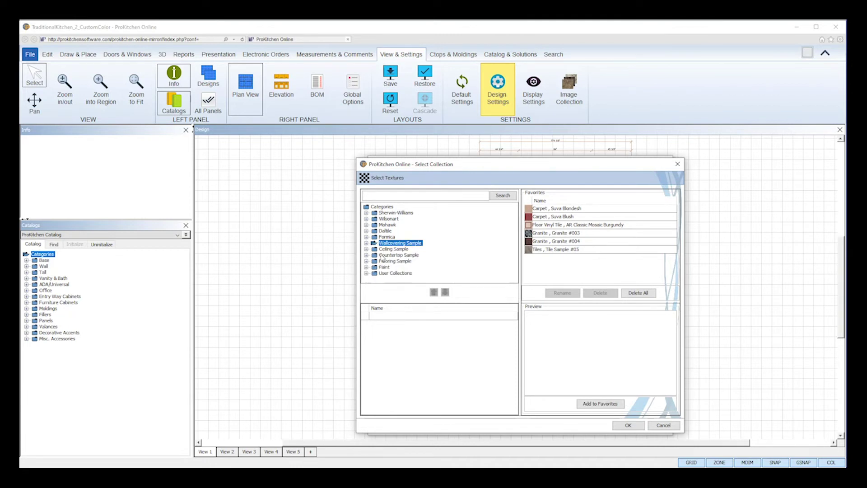
{"action": "left_click", "coordinate": [385, 273]}
{"action": "left_click", "coordinate": [367, 273]}
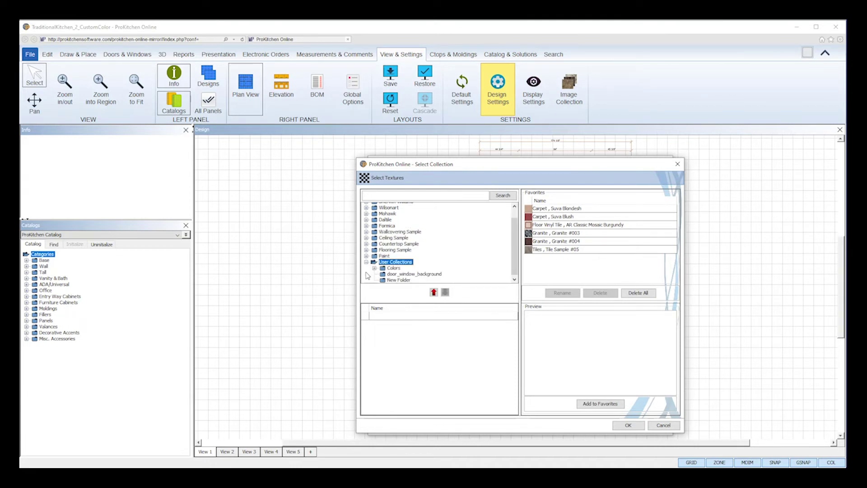
{"action": "left_click", "coordinate": [392, 268]}
{"action": "left_click", "coordinate": [375, 269]}
{"action": "left_click", "coordinate": [396, 275]}
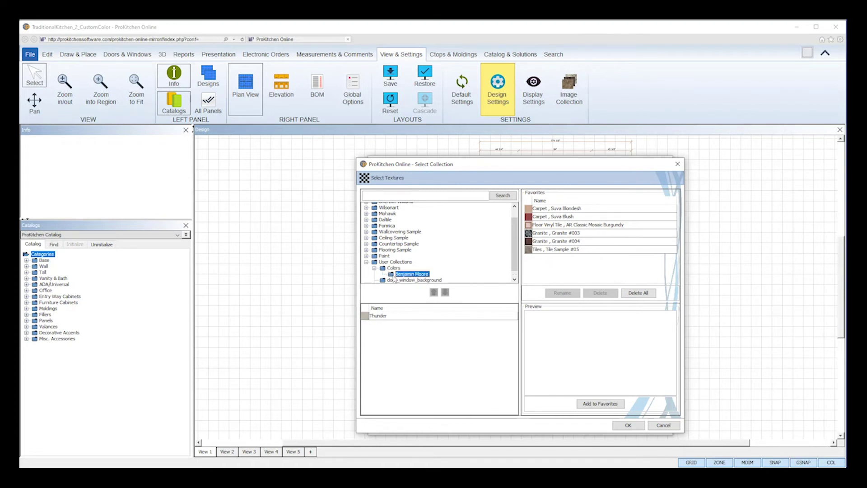
{"action": "left_click", "coordinate": [379, 316]}
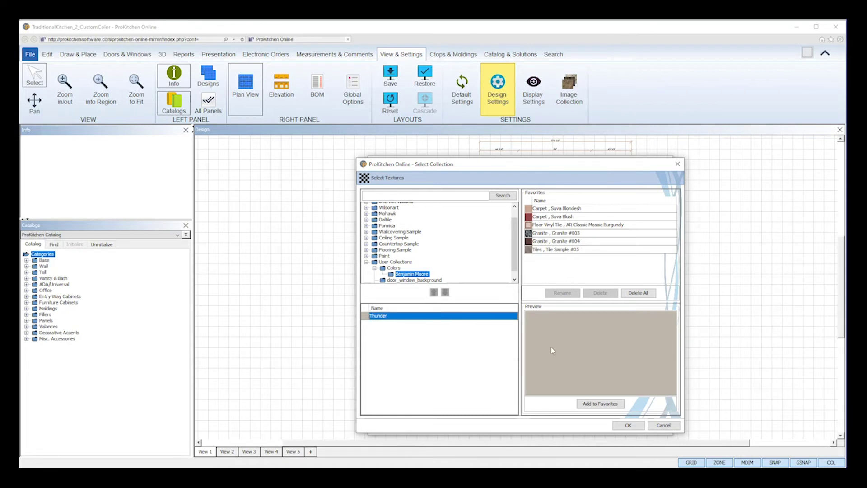
{"action": "left_click", "coordinate": [629, 425]}
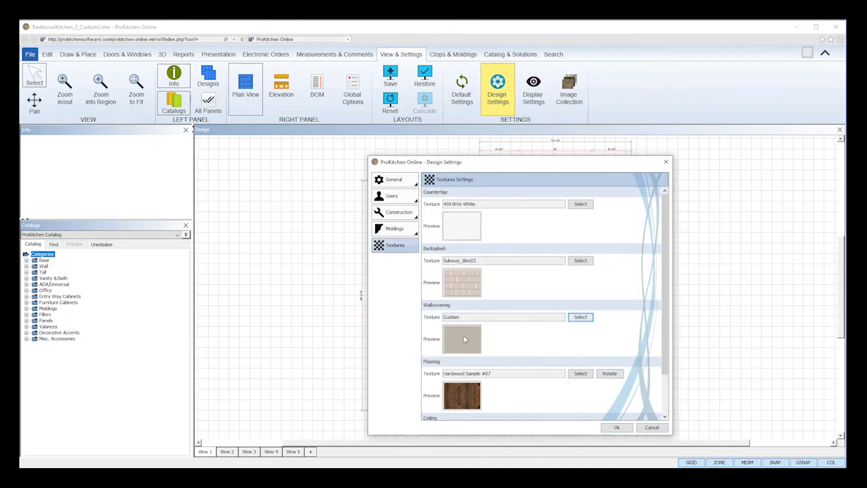
{"action": "left_click", "coordinate": [614, 426]}
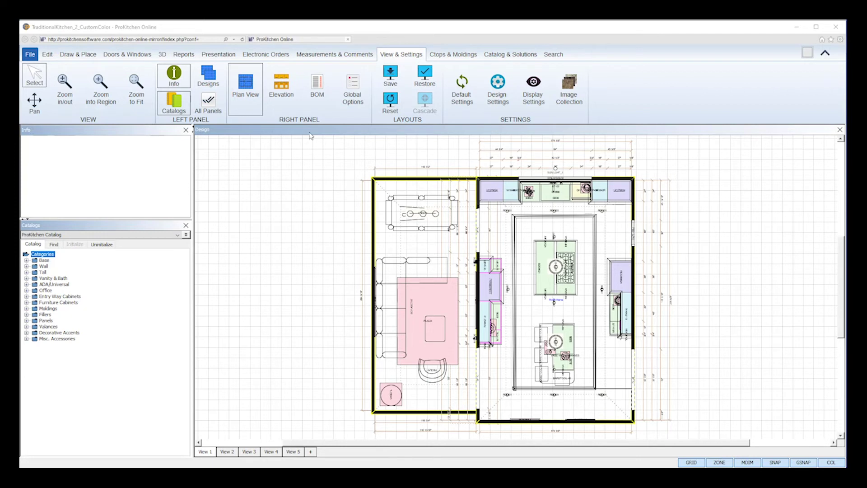
Preview the kitchen in a top-view 3D render, close it, and bring up the catalog list.
{"action": "left_click", "coordinate": [162, 56]}
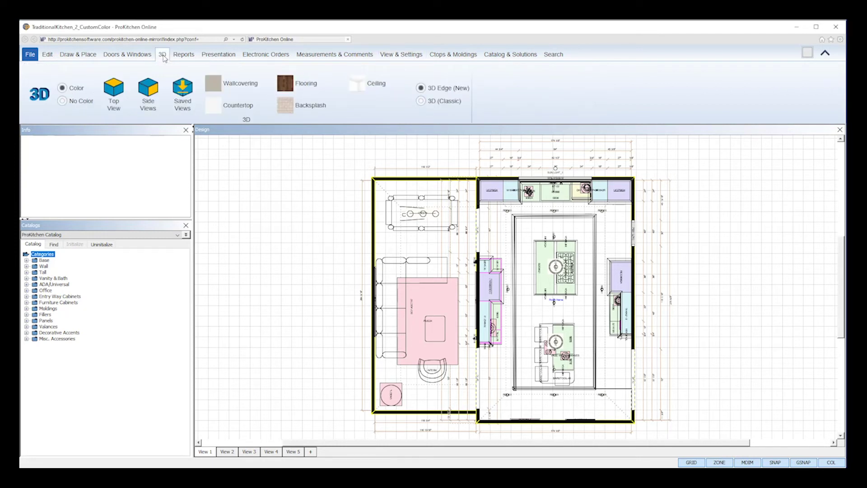
{"action": "left_click", "coordinate": [113, 95]}
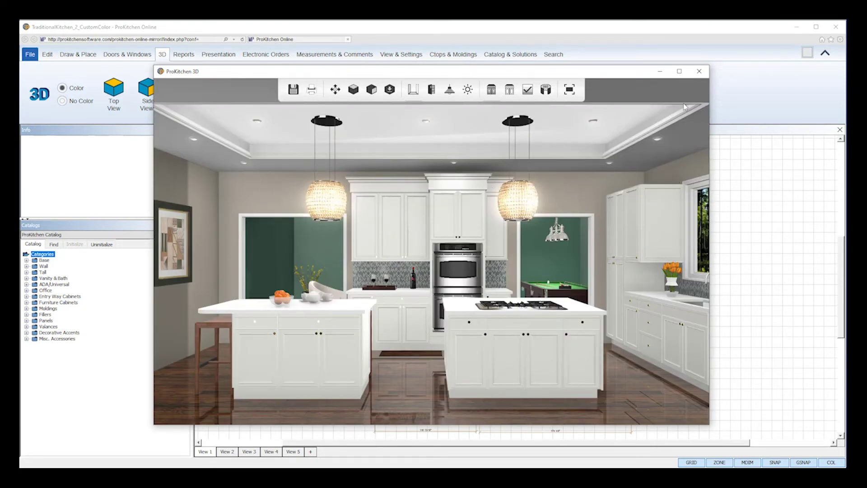
{"action": "left_click", "coordinate": [699, 73]}
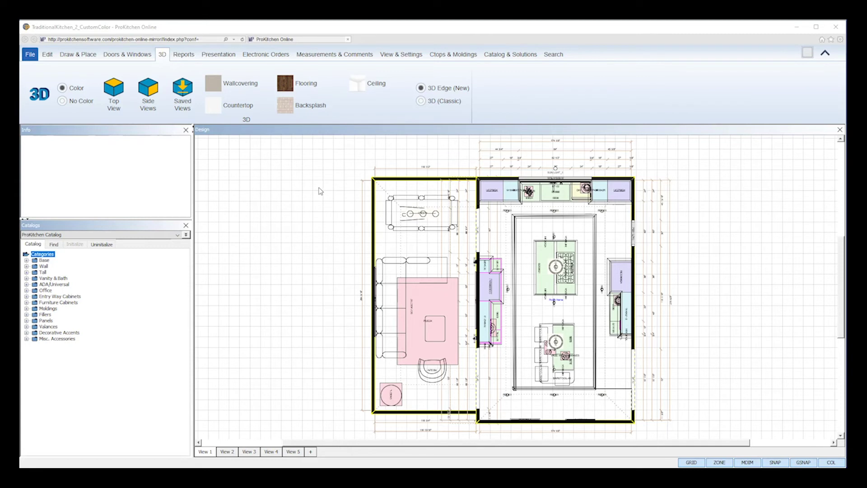
{"action": "left_click", "coordinate": [114, 235]}
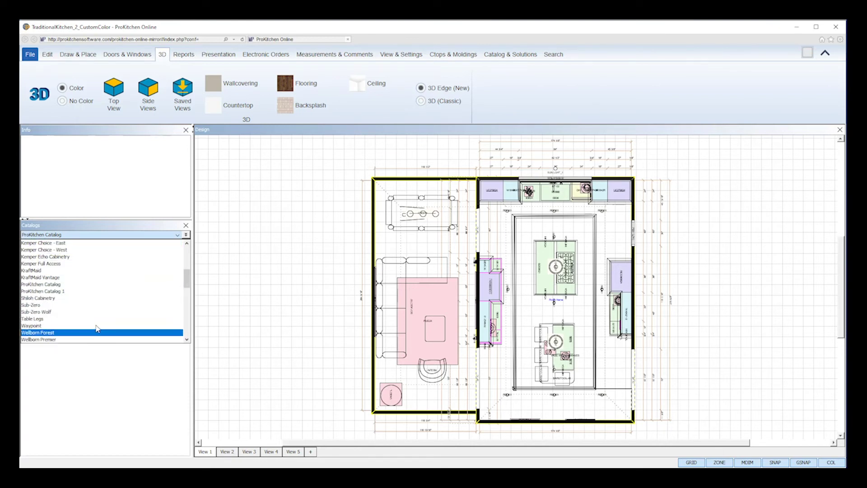
{"action": "left_click", "coordinate": [97, 286]}
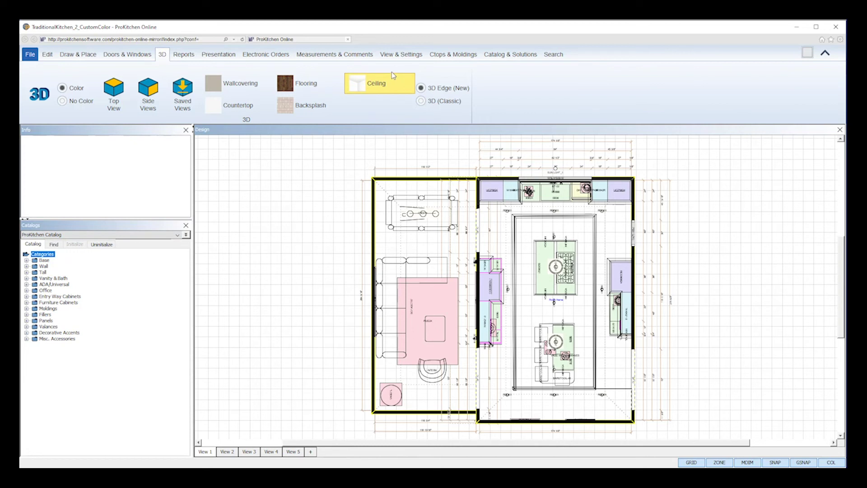
Open Global Options and review the cabinet specification rows from Construction down to Finish.
{"action": "left_click", "coordinate": [411, 56]}
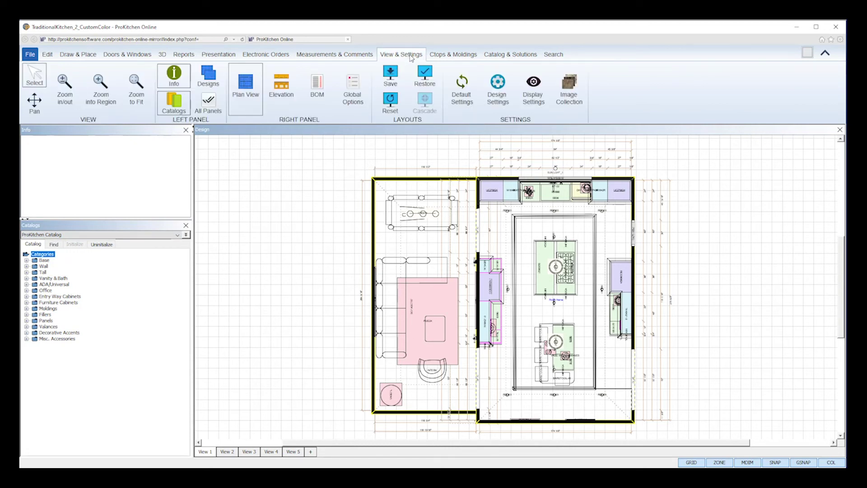
{"action": "left_click", "coordinate": [359, 105]}
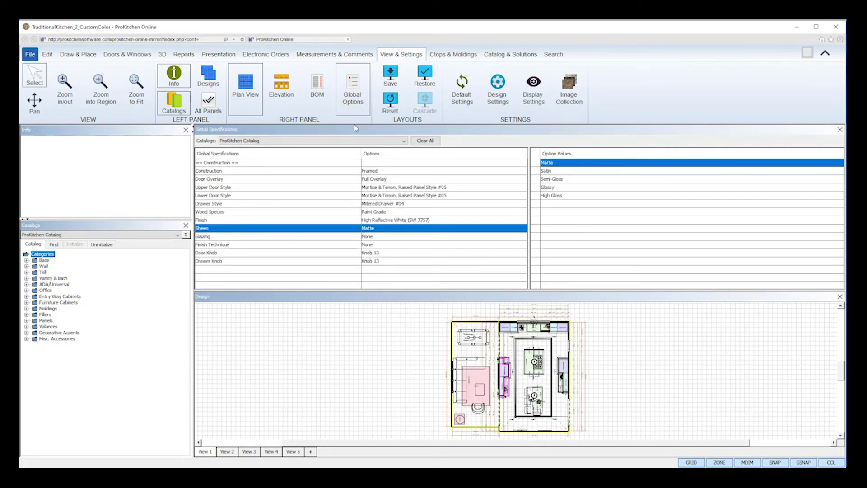
{"action": "left_click", "coordinate": [369, 172]}
{"action": "left_click", "coordinate": [371, 179]}
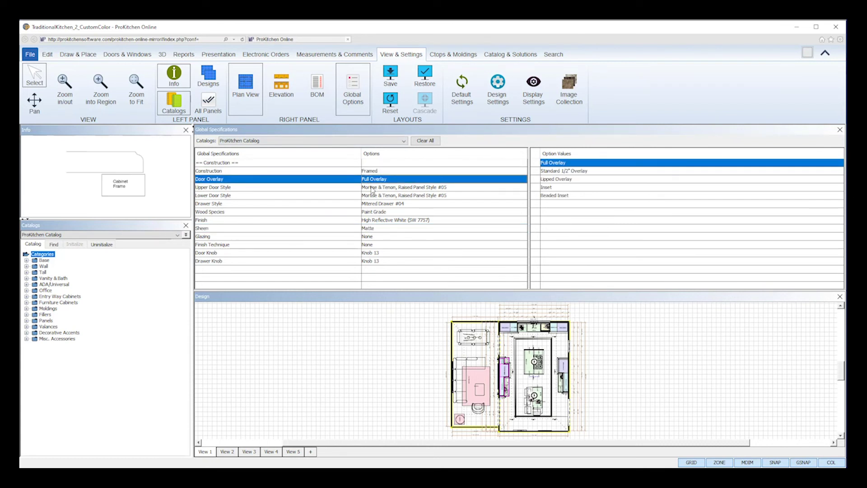
{"action": "left_click", "coordinate": [371, 187]}
{"action": "left_click", "coordinate": [373, 196]}
{"action": "left_click", "coordinate": [372, 203]}
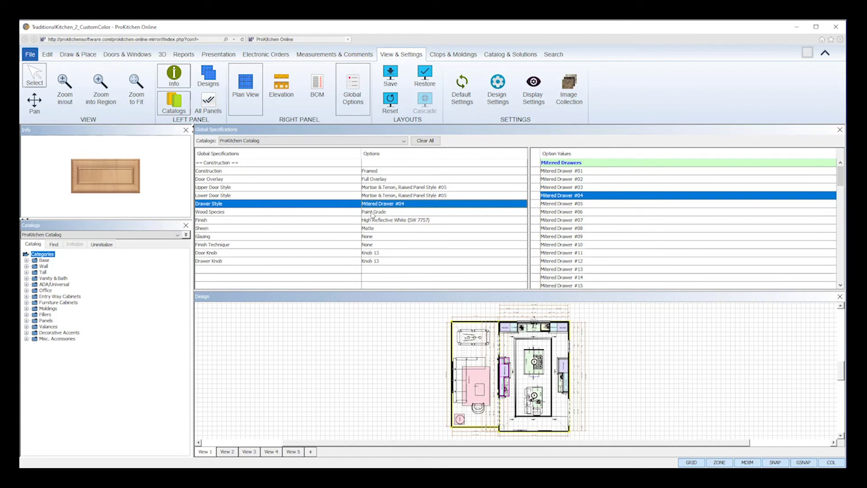
{"action": "left_click", "coordinate": [373, 212]}
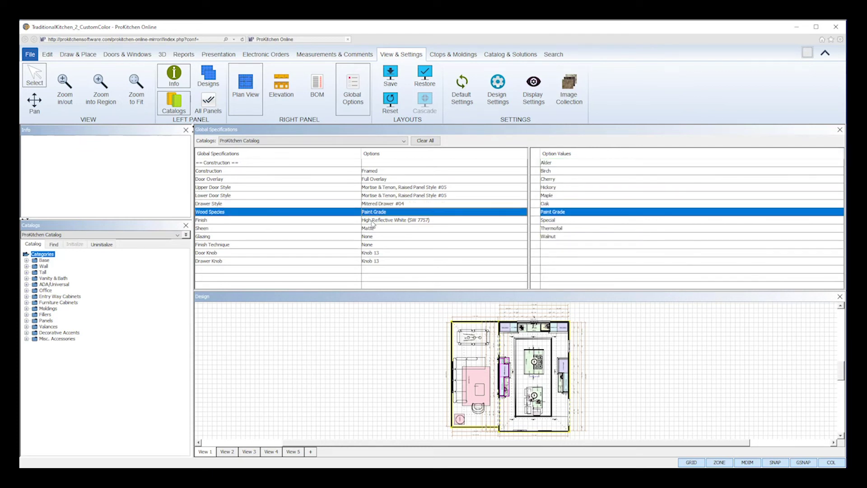
{"action": "left_click", "coordinate": [373, 221]}
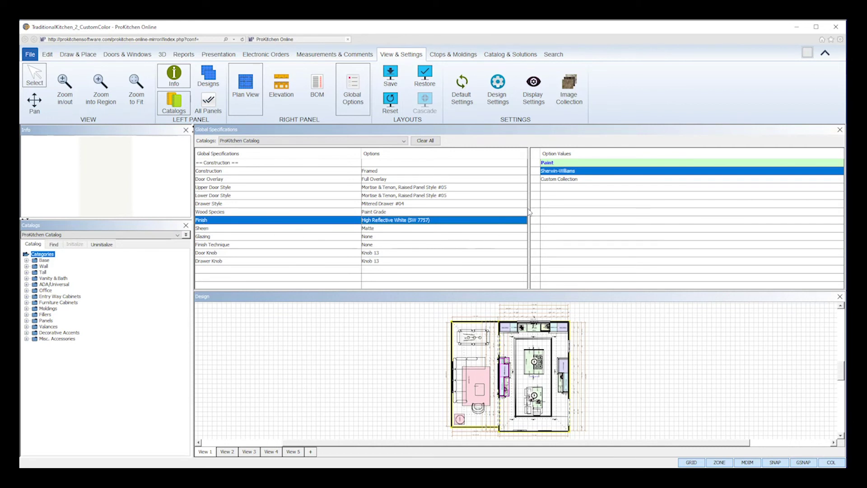
Set the cabinet finish to Custom Collection Cushing Green at 0.00 upcharge and close Global Specifications.
{"action": "left_click", "coordinate": [563, 180]}
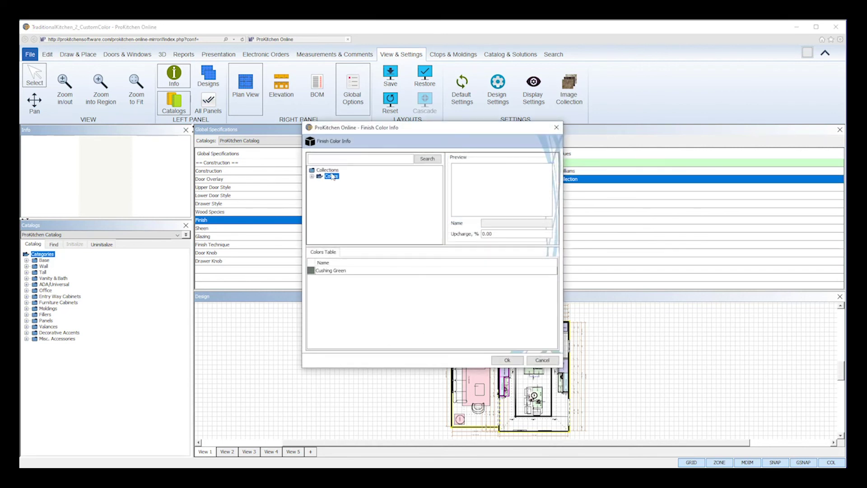
{"action": "left_click", "coordinate": [312, 177]}
{"action": "left_click", "coordinate": [334, 271]}
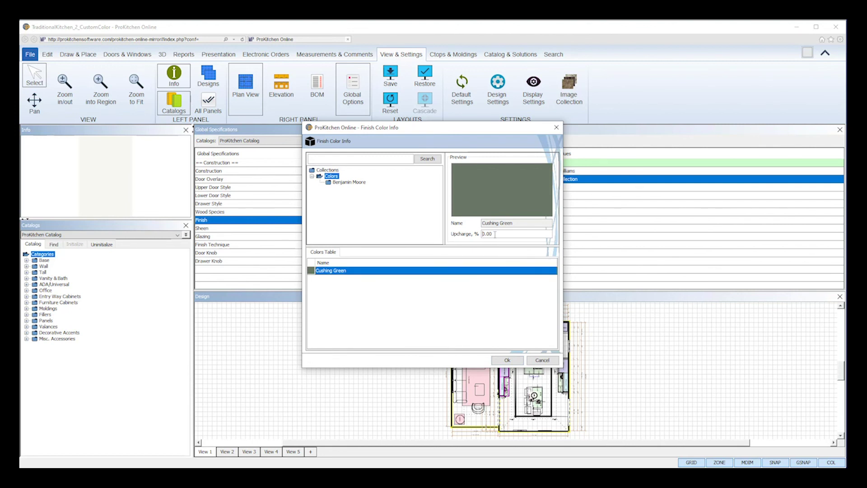
{"action": "left_click_drag", "start_coordinate": [495, 234], "coordinate": [477, 229]}
{"action": "left_click", "coordinate": [494, 238]}
{"action": "key", "text": "ctrl+a"}
{"action": "left_click", "coordinate": [494, 235]}
{"action": "left_click", "coordinate": [508, 360]}
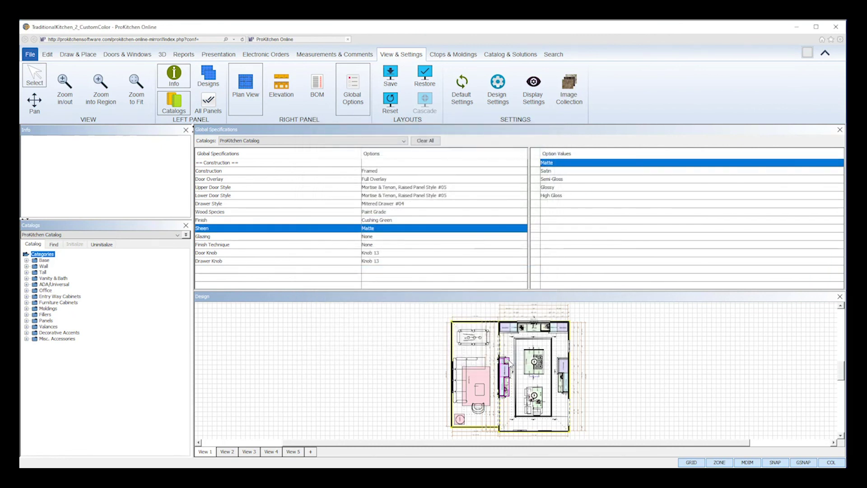
{"action": "left_click", "coordinate": [839, 130]}
Render the kitchen in 3D to show the islands' new Cushing Green finish.
{"action": "left_click", "coordinate": [163, 55]}
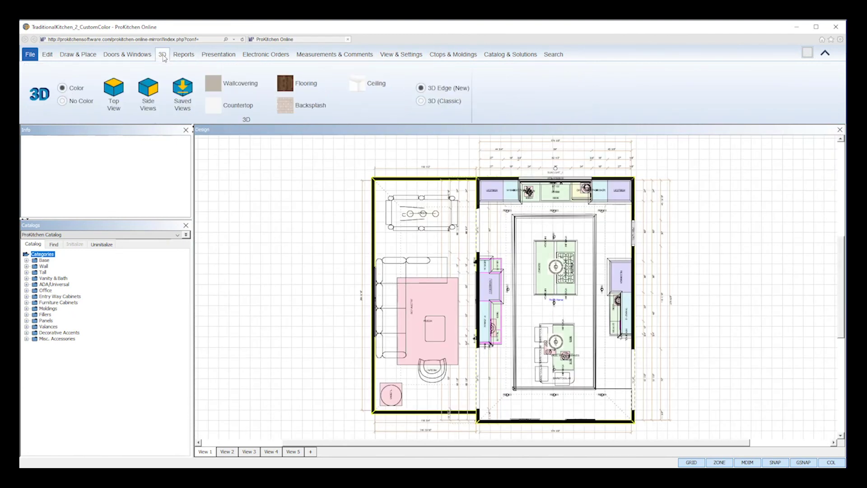
{"action": "left_click", "coordinate": [40, 95]}
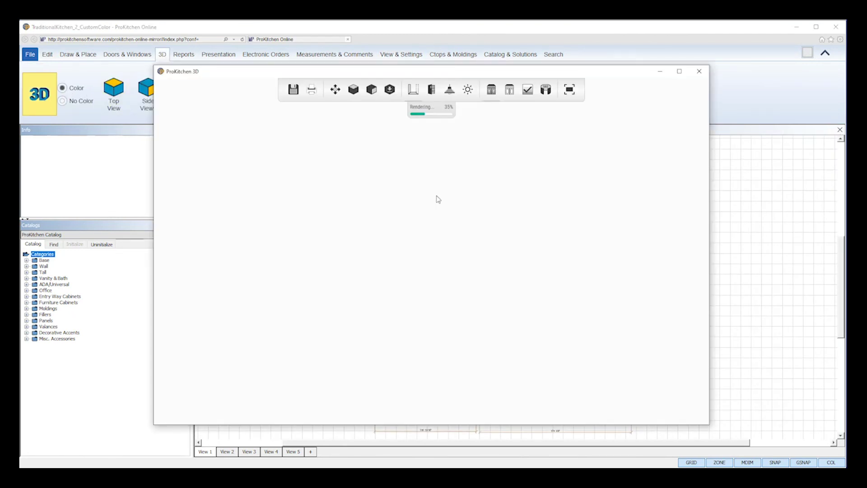